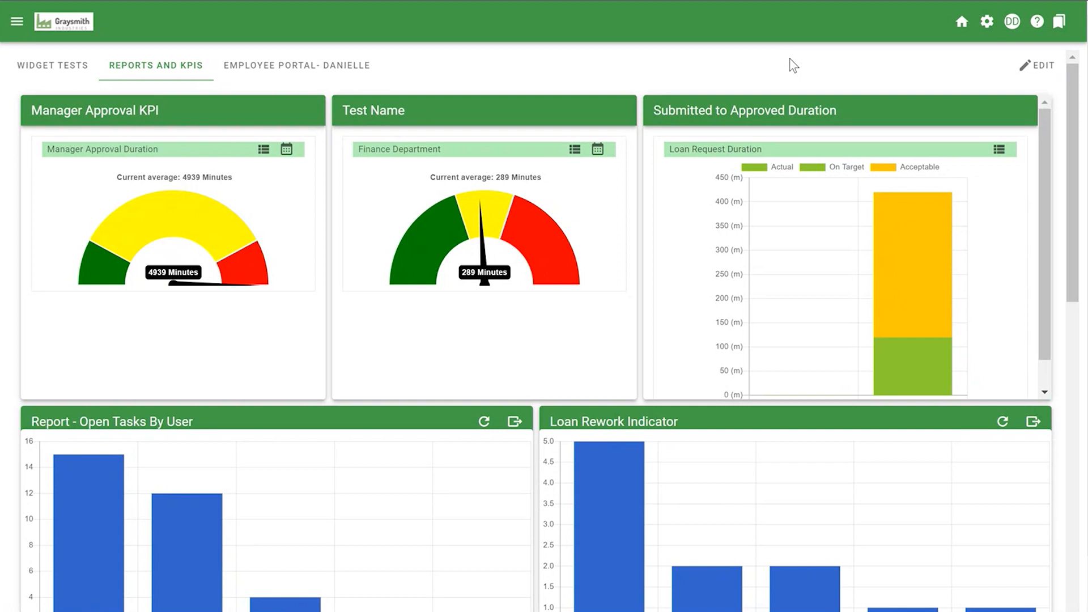
pyautogui.moveTo(162, 216)
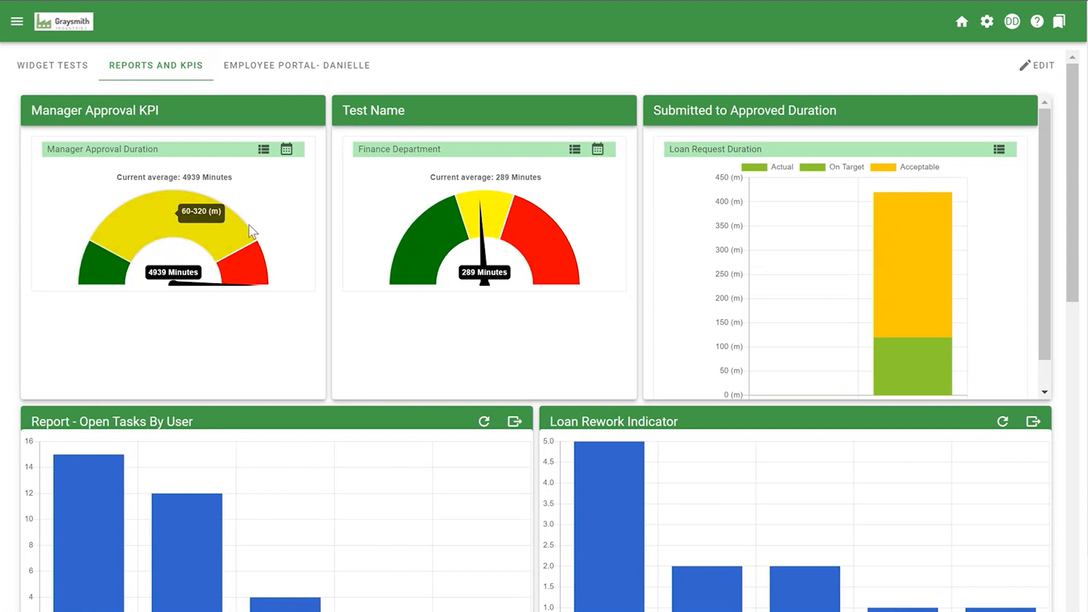
pyautogui.moveTo(250, 267)
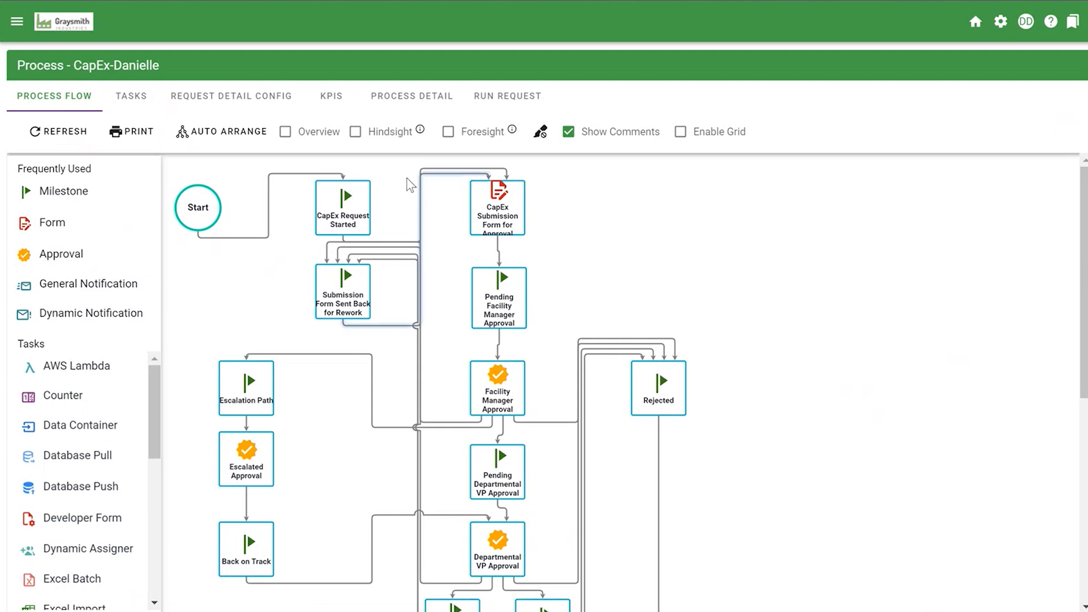
# - Start a new KPI for the CapEx process and name it CapEx Approval Time
pyautogui.scroll(-7, 820, 348)
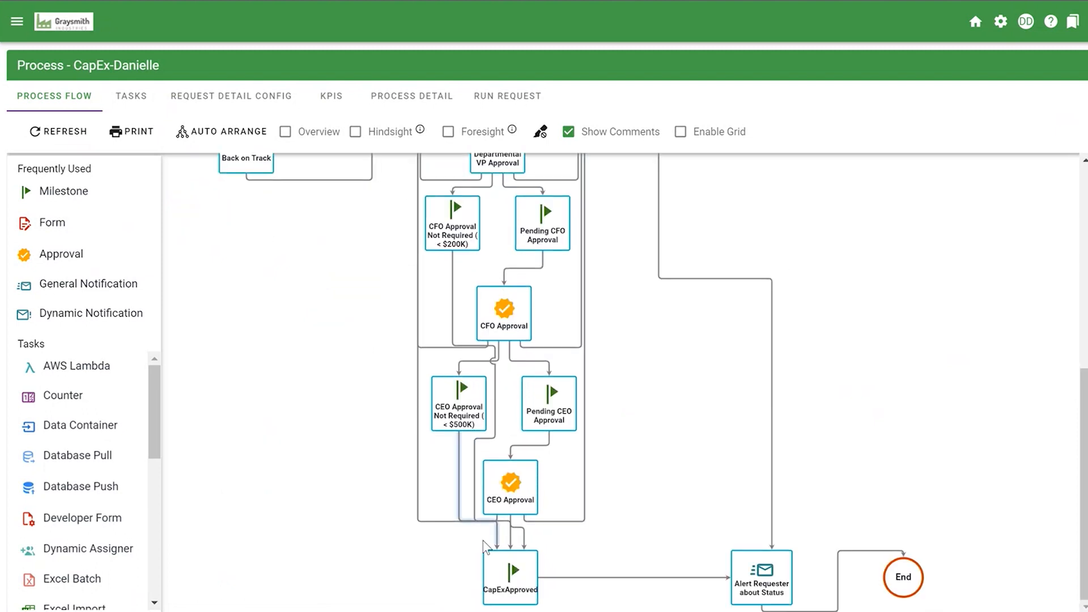
pyautogui.scroll(7, 871, 324)
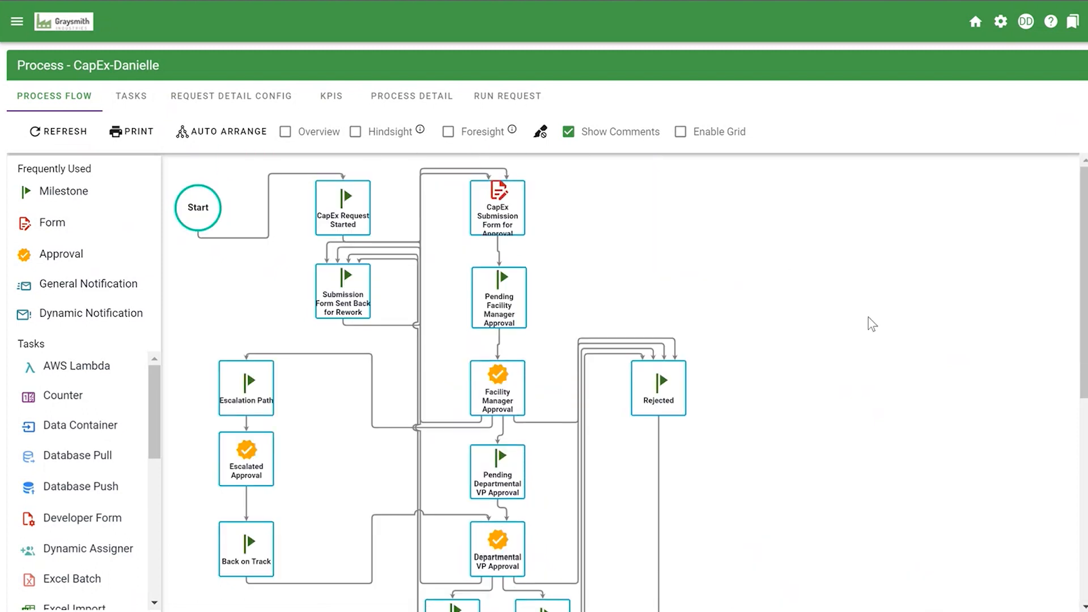
pyautogui.click(332, 98)
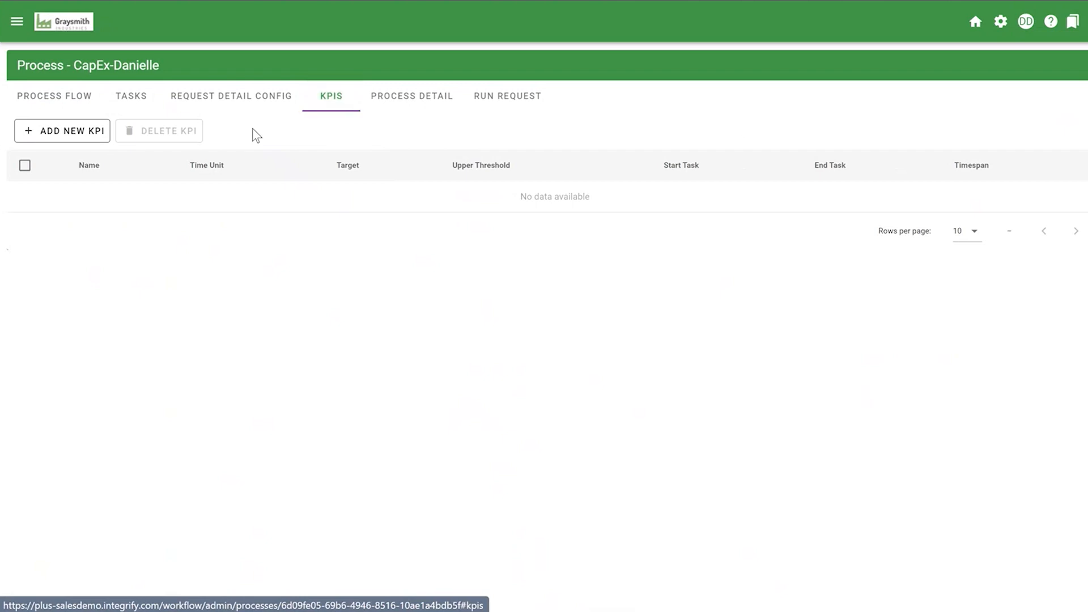
pyautogui.click(97, 136)
pyautogui.click(432, 106)
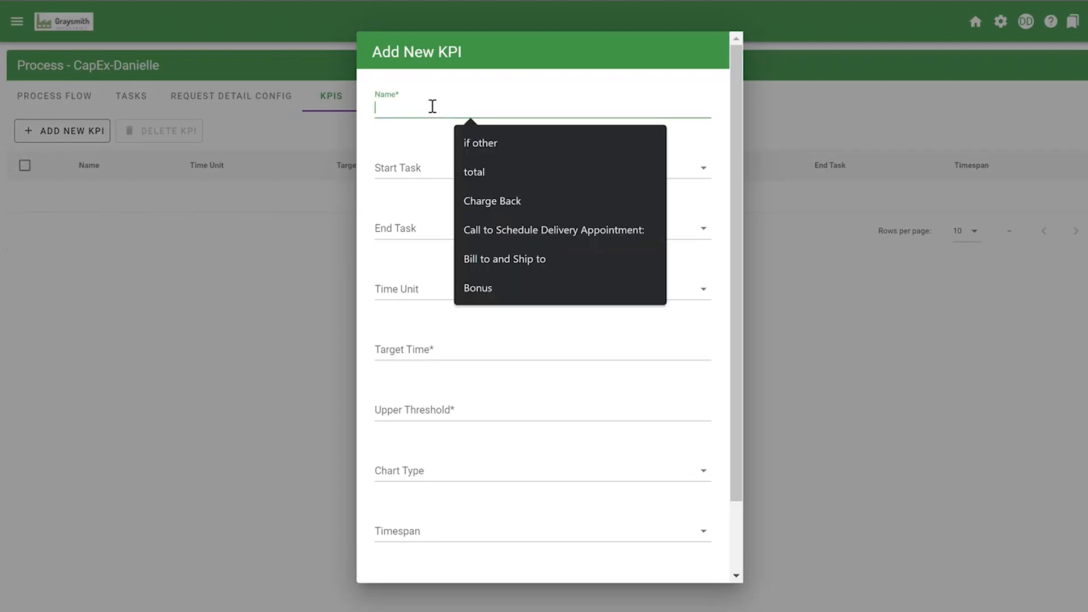
pyautogui.write('Cap')
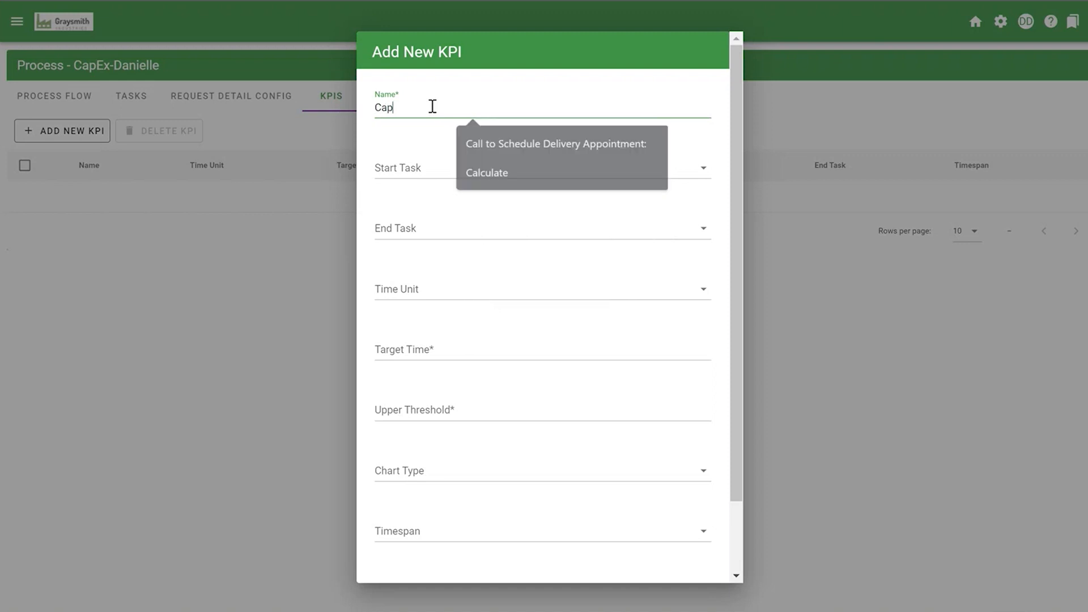
pyautogui.write('Ex Approval Time')
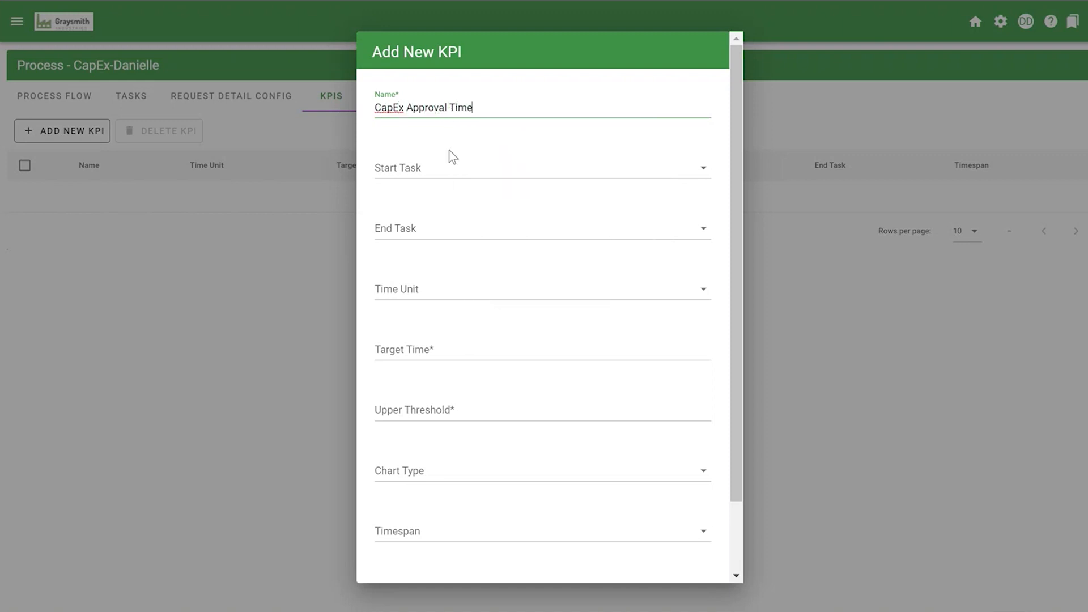
# - Set the KPI's start task to CapEx Request Started and its end task to CapExApproved
pyautogui.click(446, 168)
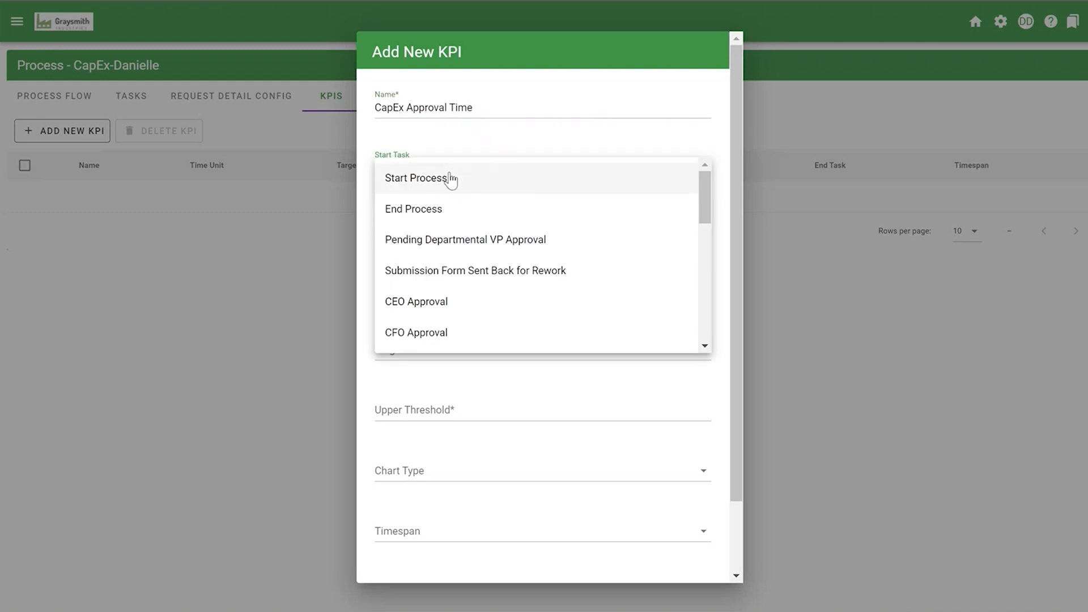
pyautogui.scroll(-4, 498, 250)
pyautogui.scroll(-4, 498, 255)
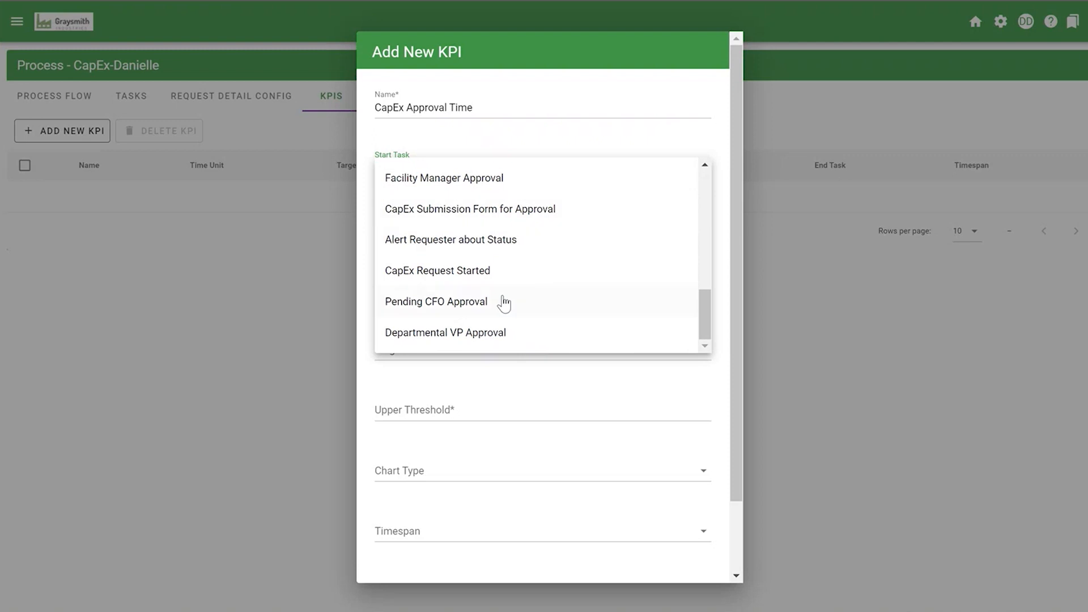
pyautogui.click(498, 272)
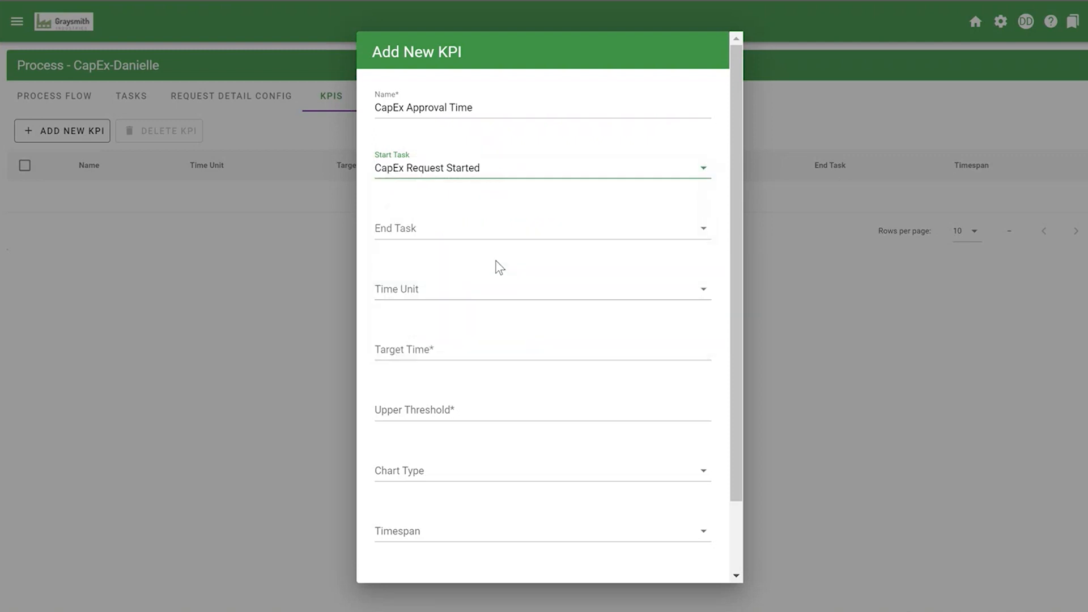
pyautogui.click(454, 232)
pyautogui.scroll(-3, 502, 323)
pyautogui.scroll(-3, 505, 328)
pyautogui.click(498, 320)
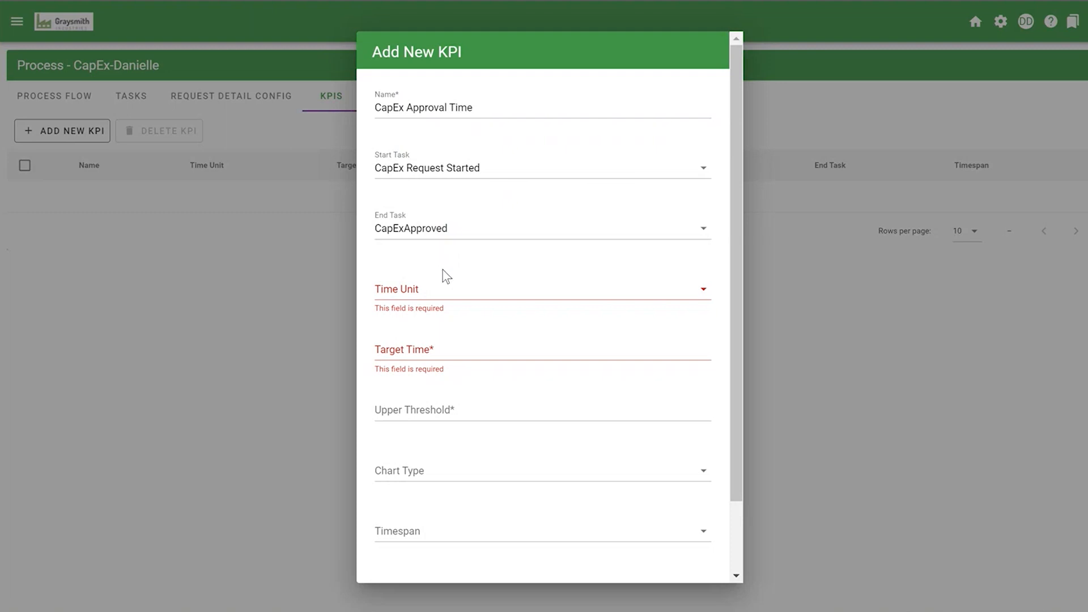
# - Measure the KPI in days, with a target time of 3 and an upper threshold of 5
pyautogui.click(442, 300)
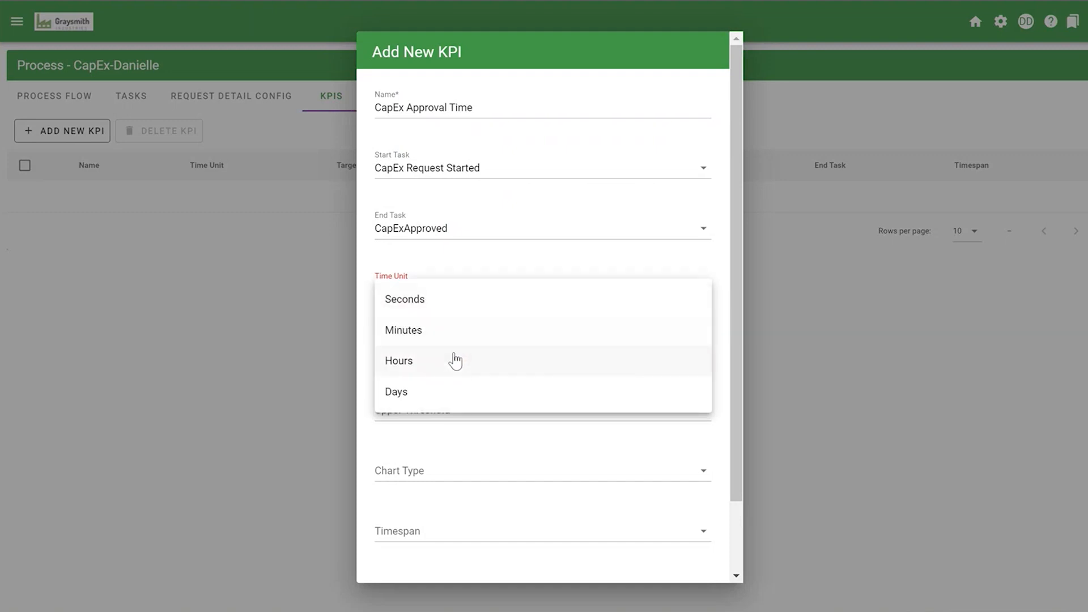
pyautogui.click(440, 395)
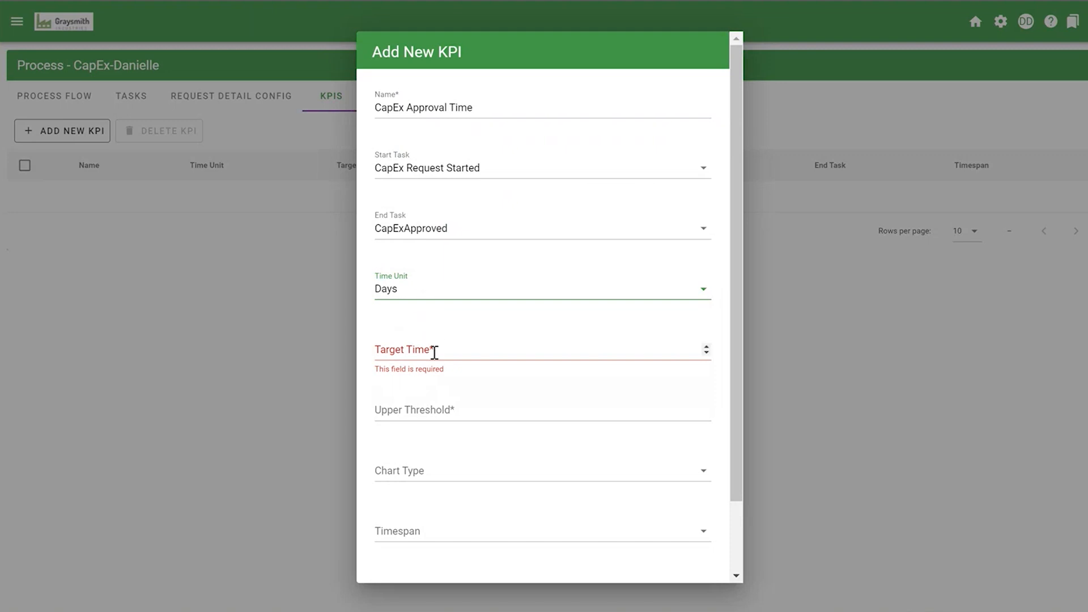
pyautogui.click(435, 351)
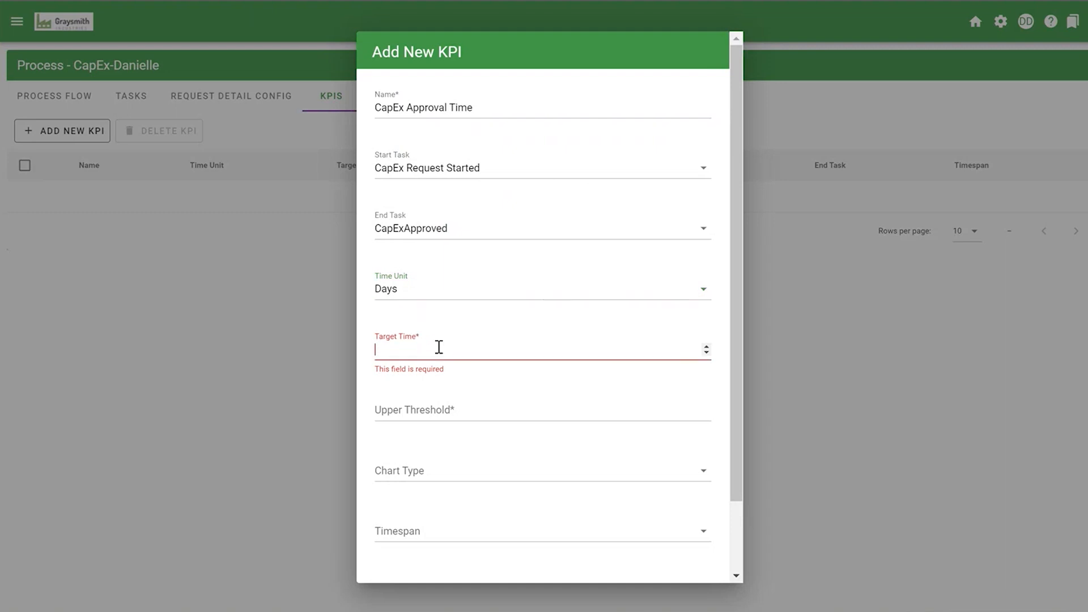
pyautogui.write('3')
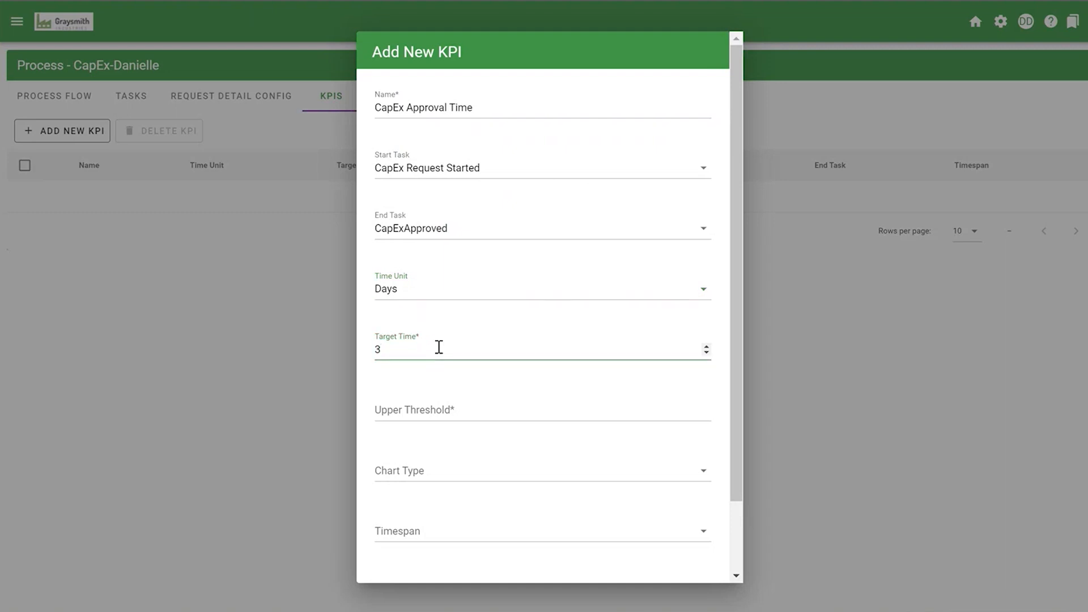
pyautogui.click(442, 404)
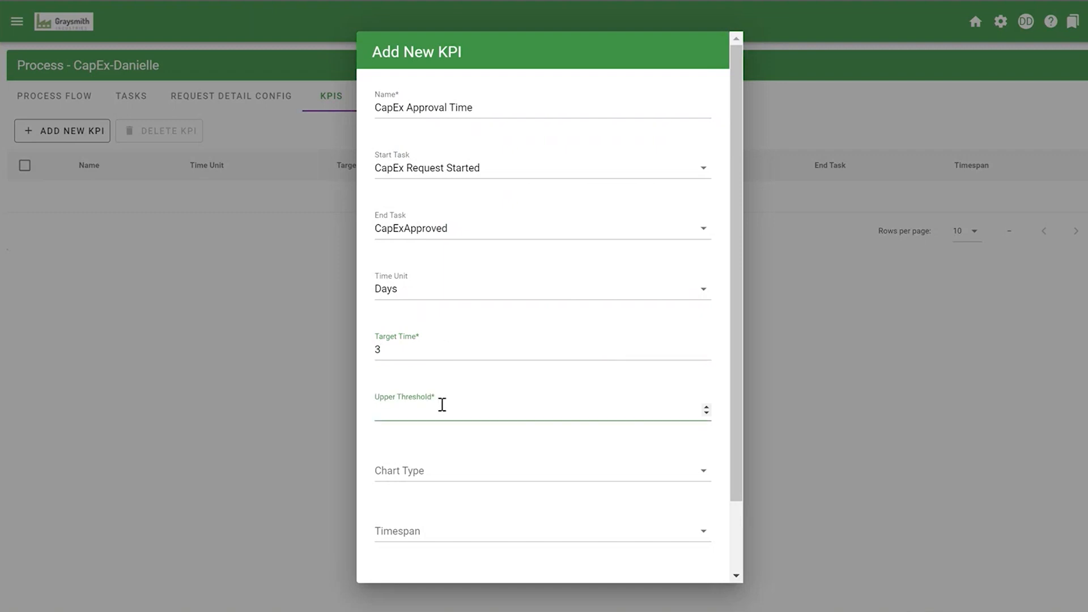
pyautogui.write('5')
# - Choose the Gauge chart type and the Last 90 Days timespan for the KPI, and save it
pyautogui.scroll(-2, 442, 404)
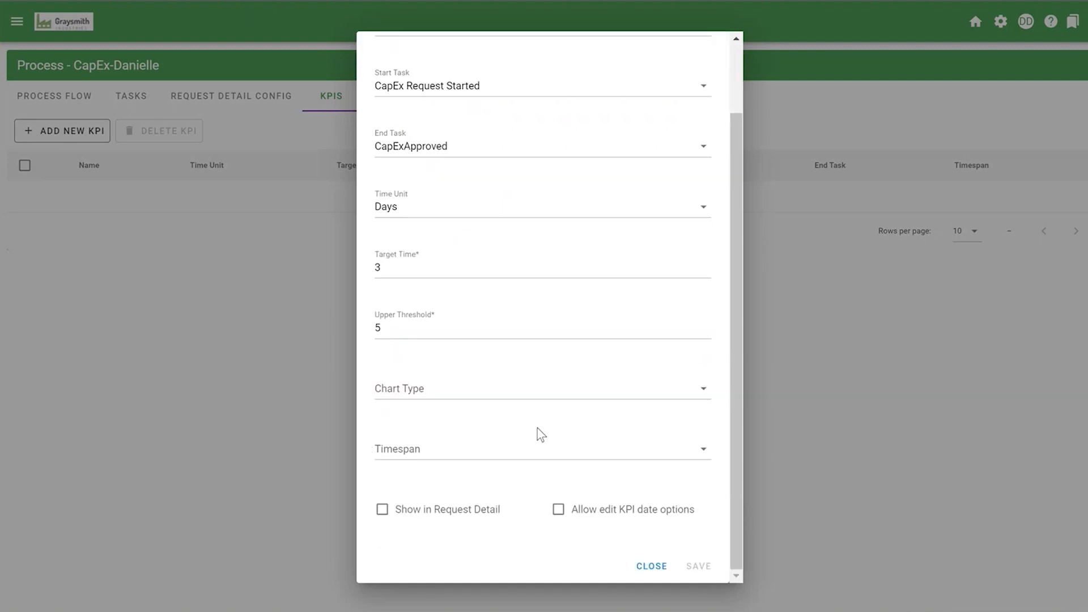
pyautogui.click(468, 396)
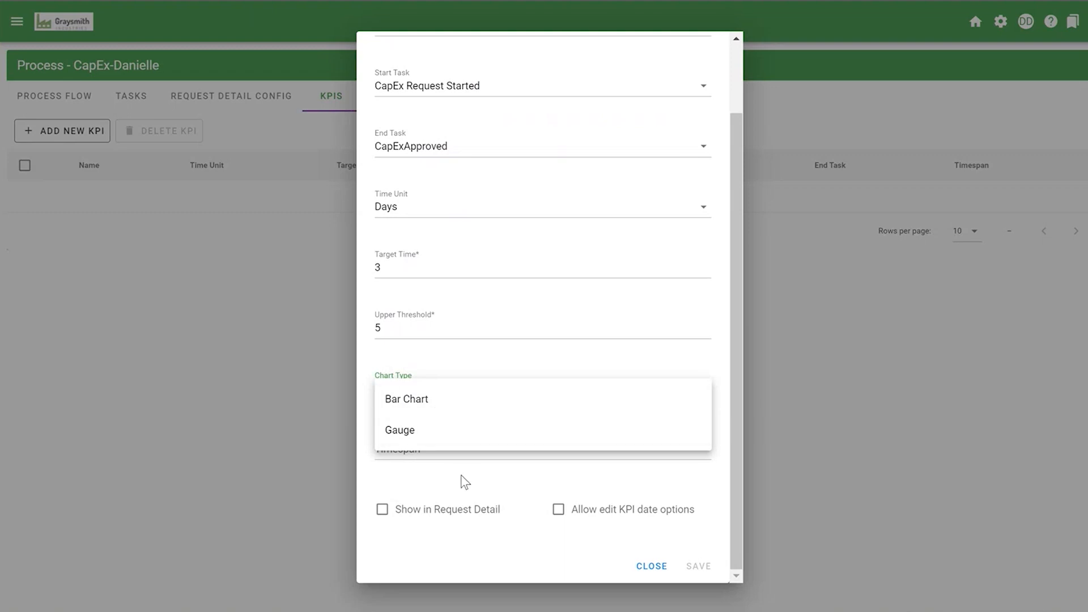
pyautogui.click(449, 436)
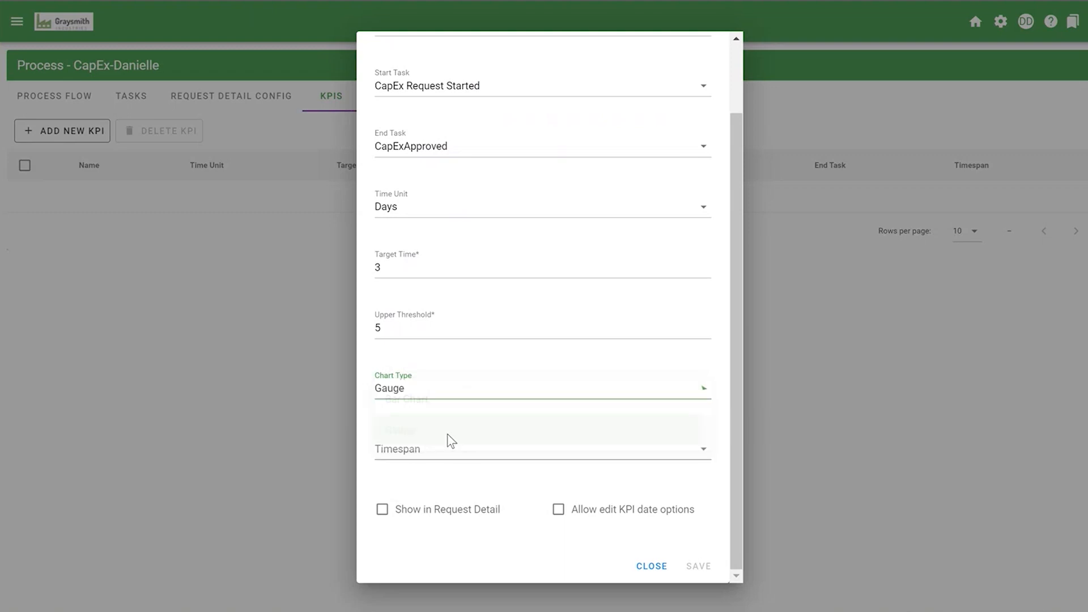
pyautogui.click(504, 461)
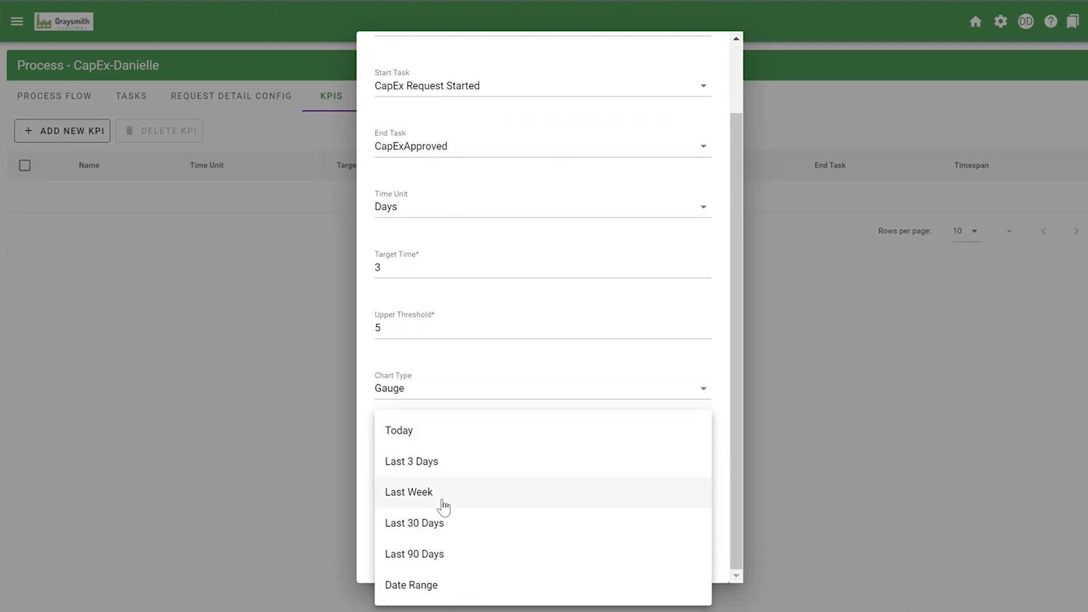
pyautogui.click(486, 560)
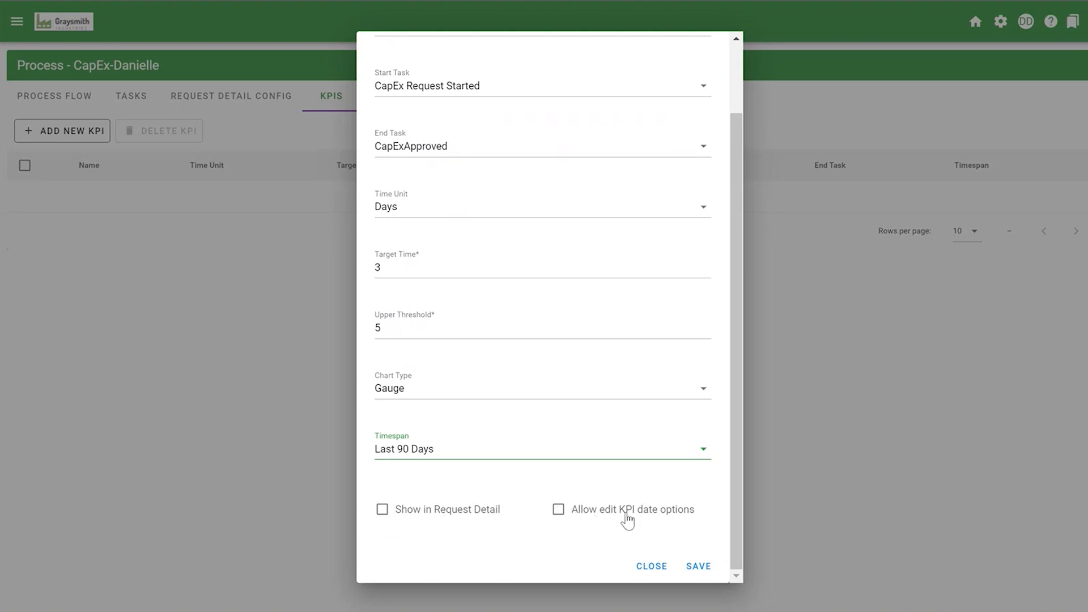
pyautogui.click(690, 566)
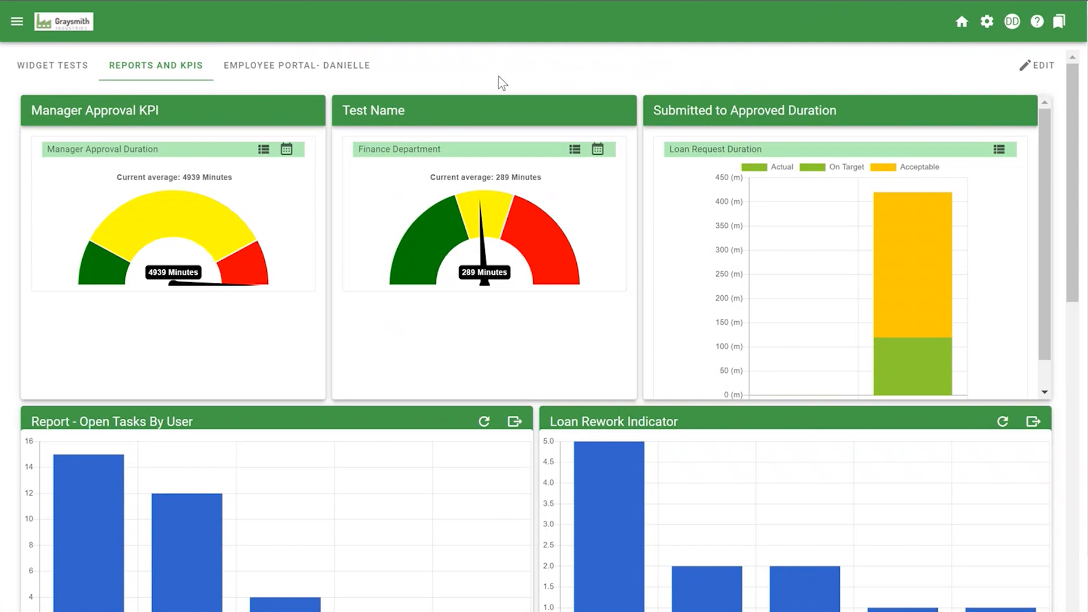
# - Add a KPI's widget to the Desktop (1200px - 1999px) layout of the Reports and KPIs dashboard
pyautogui.click(1033, 75)
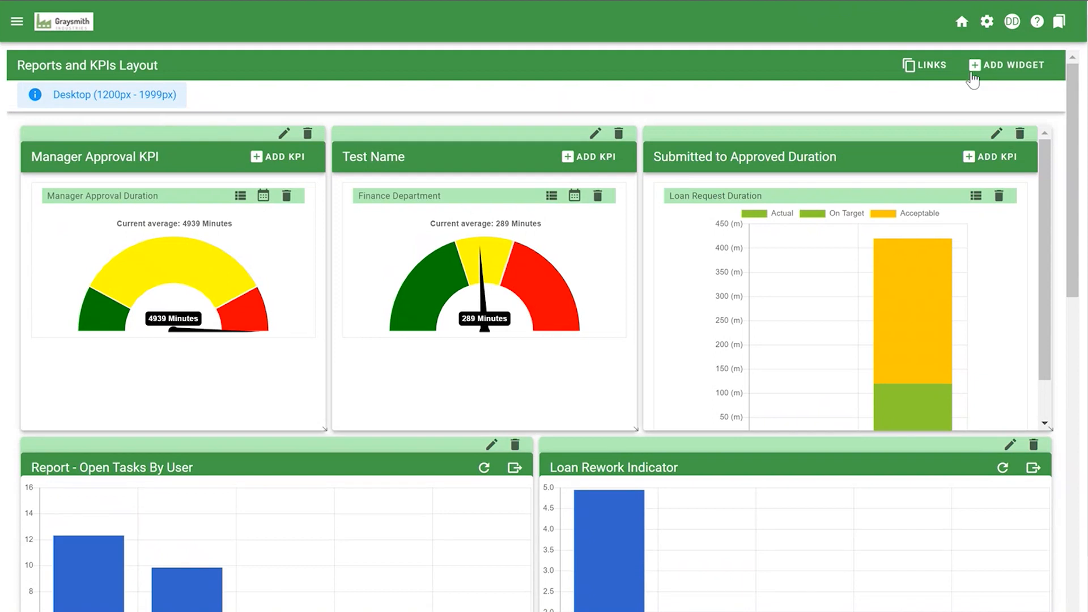
pyautogui.click(992, 77)
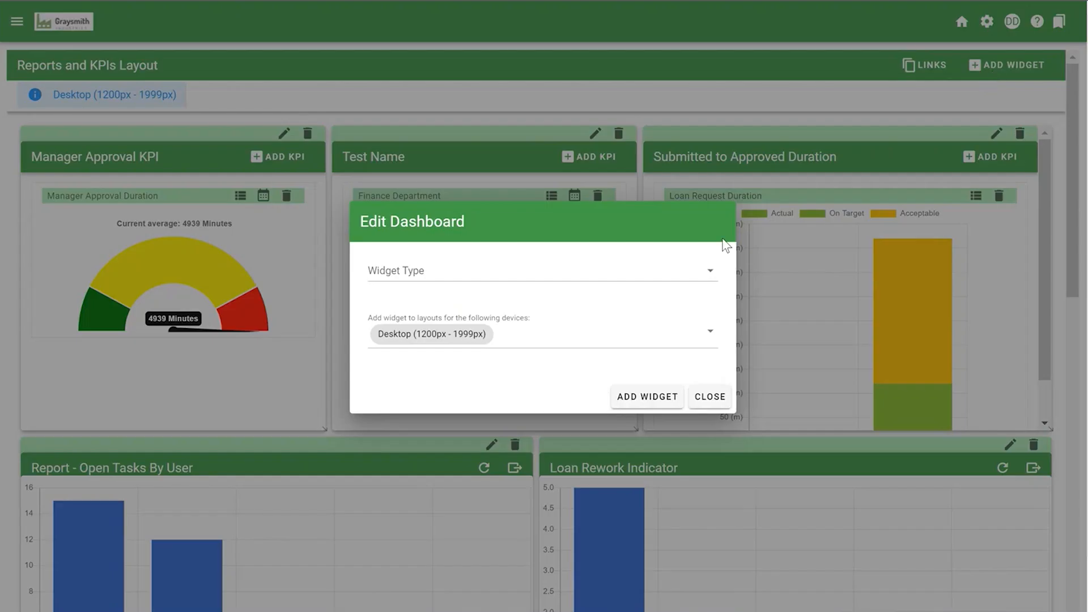
pyautogui.click(680, 274)
pyautogui.scroll(-1, 708, 329)
pyautogui.scroll(-1, 707, 329)
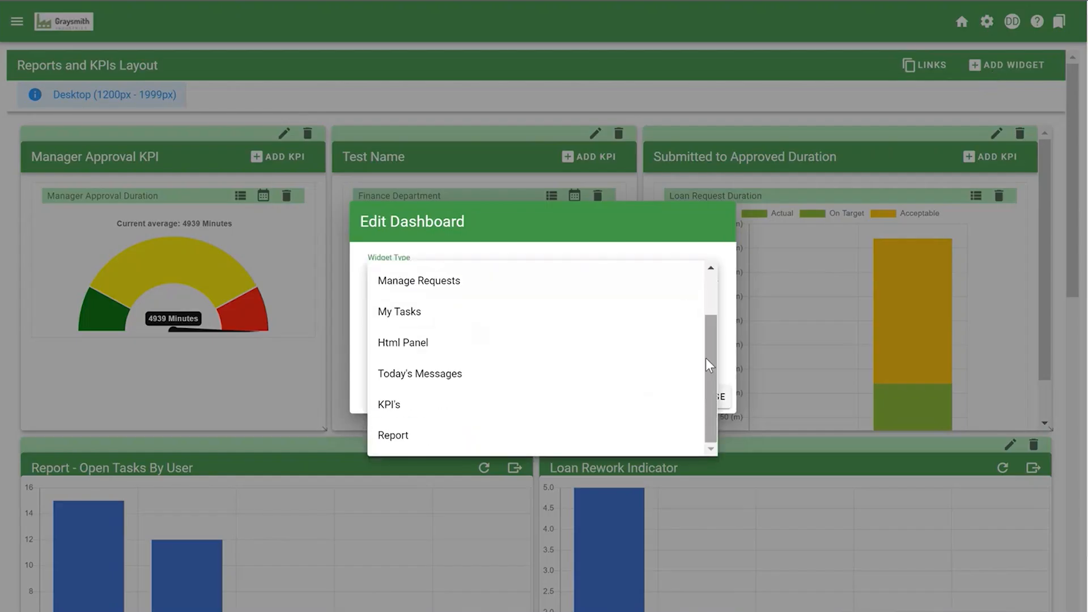
pyautogui.click(421, 408)
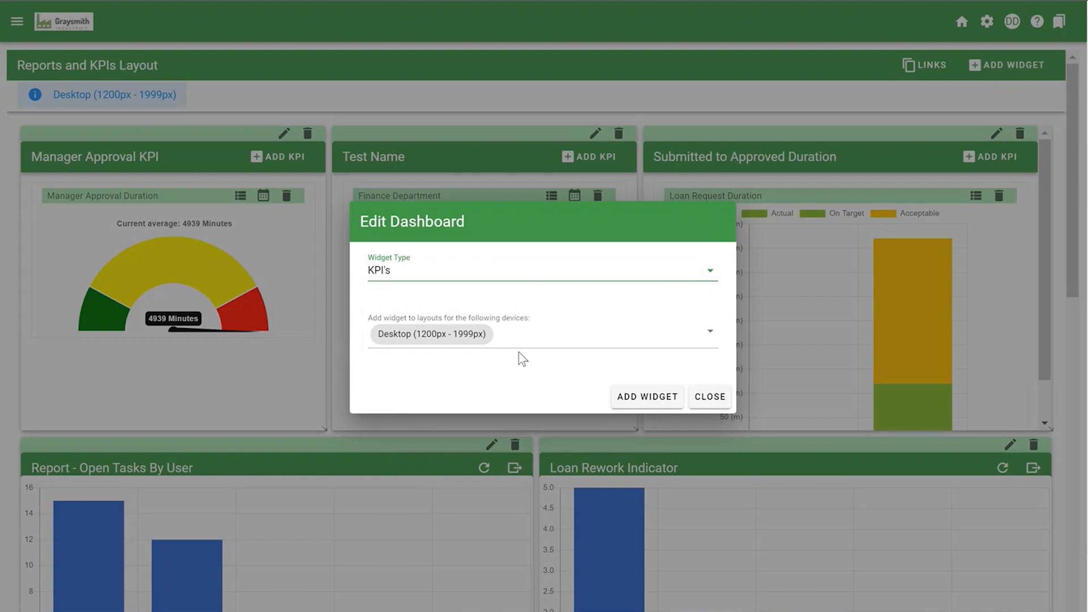
pyautogui.click(544, 334)
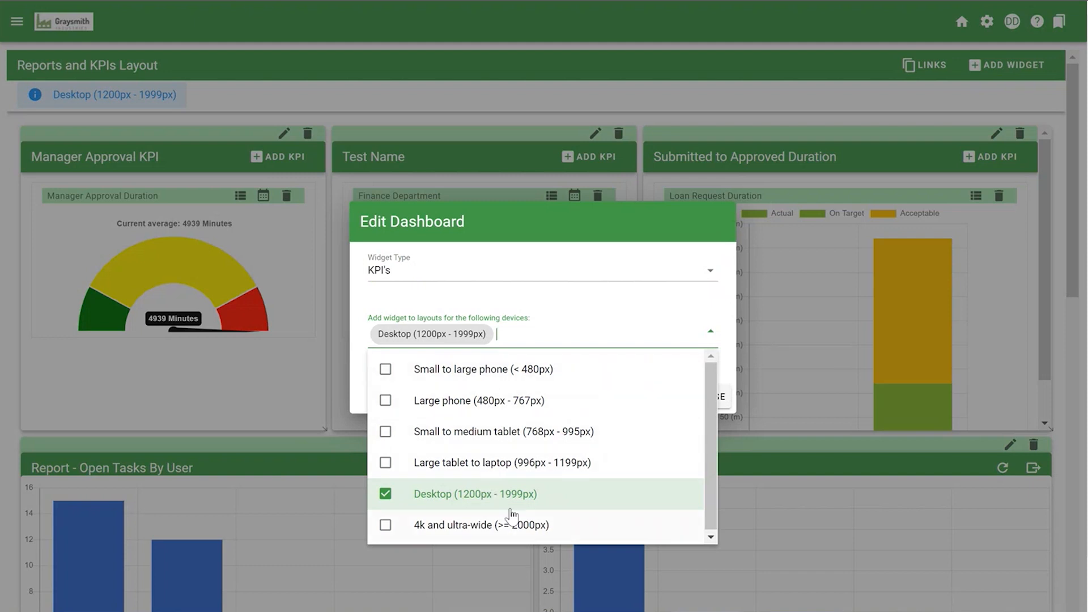
pyautogui.click(623, 317)
pyautogui.click(680, 404)
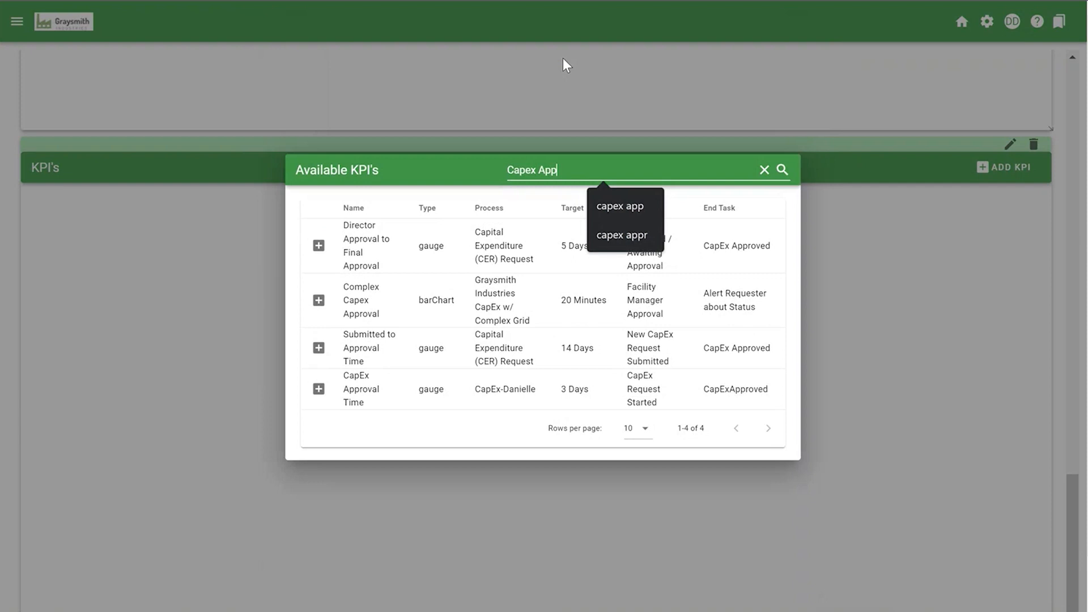
# - Search the available KPIs for "Capex Appro" and add CapEx Approval Time to the new KPI's widget
pyautogui.write('o')
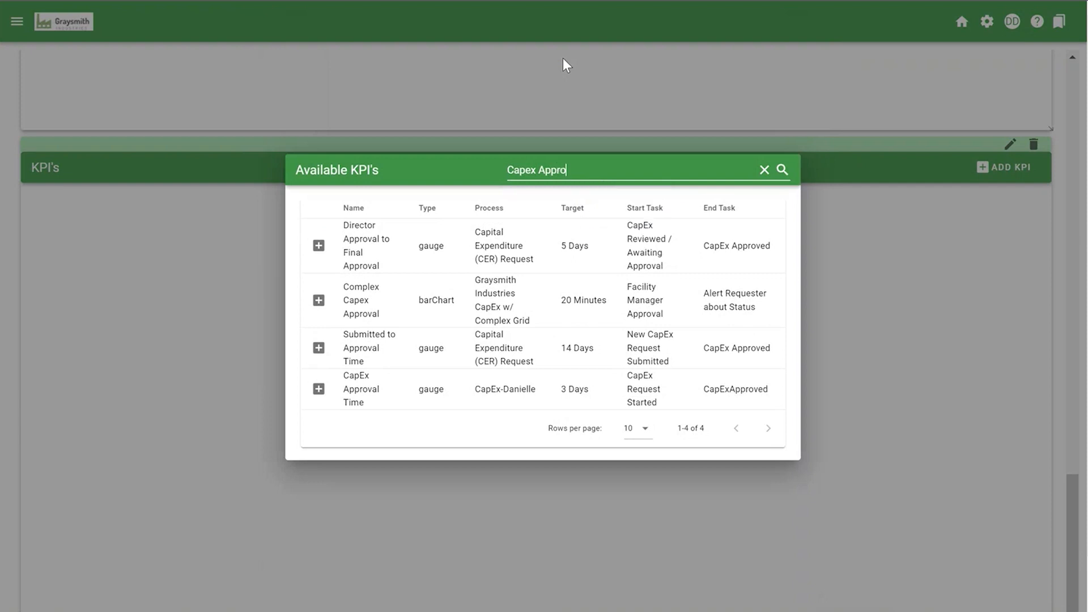
pyautogui.click(318, 390)
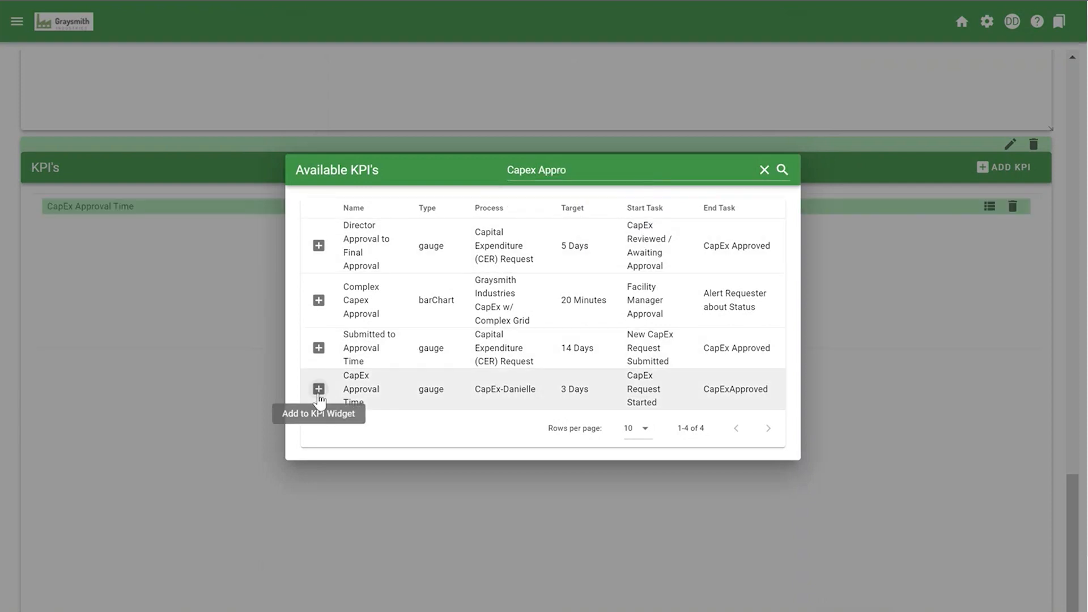
pyautogui.click(856, 368)
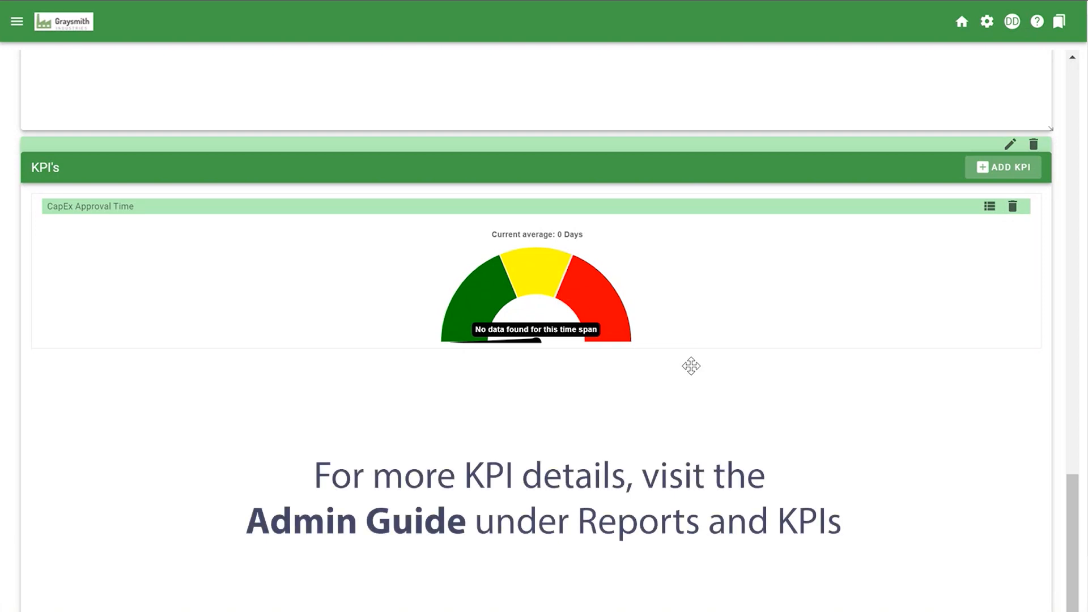